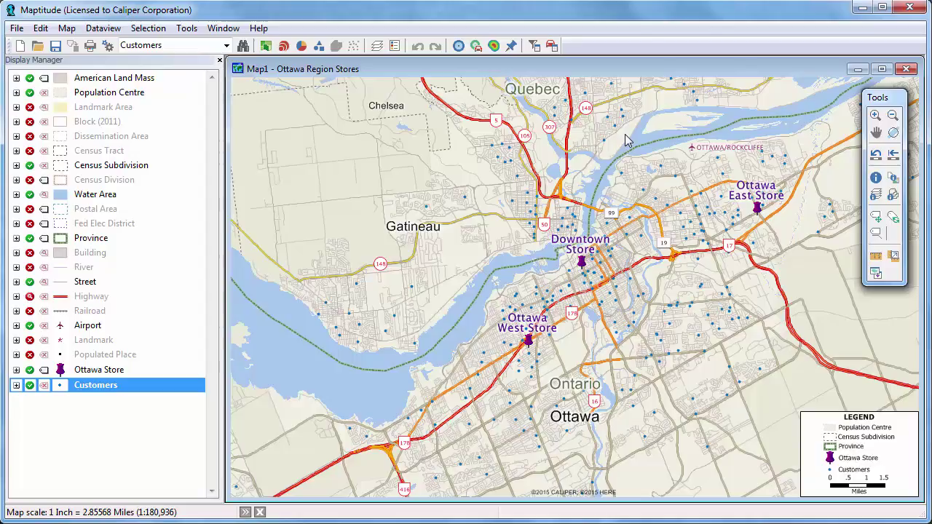
Step: Reveal the Routing & Directions tools, including Drive-Time Rings, in the Tools menu
left_click(186, 28)
mouse_move(220, 63)
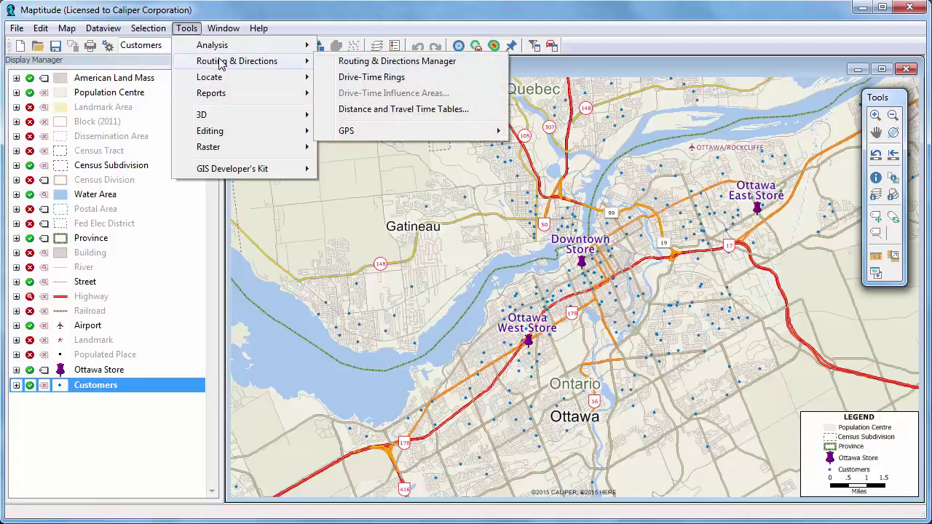
Step: Open the Drive-Time Rings toolbox, place three trial origin points, then clear them all
left_click(367, 81)
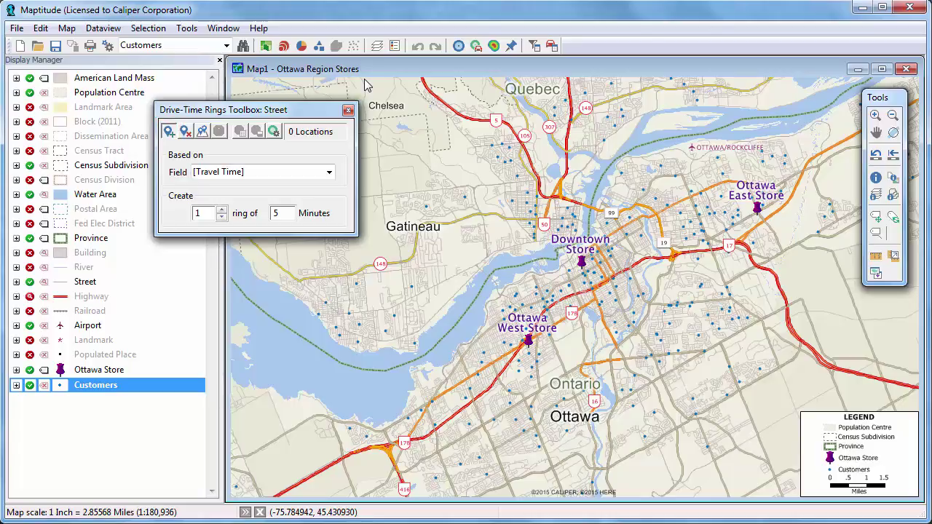
left_click(418, 284)
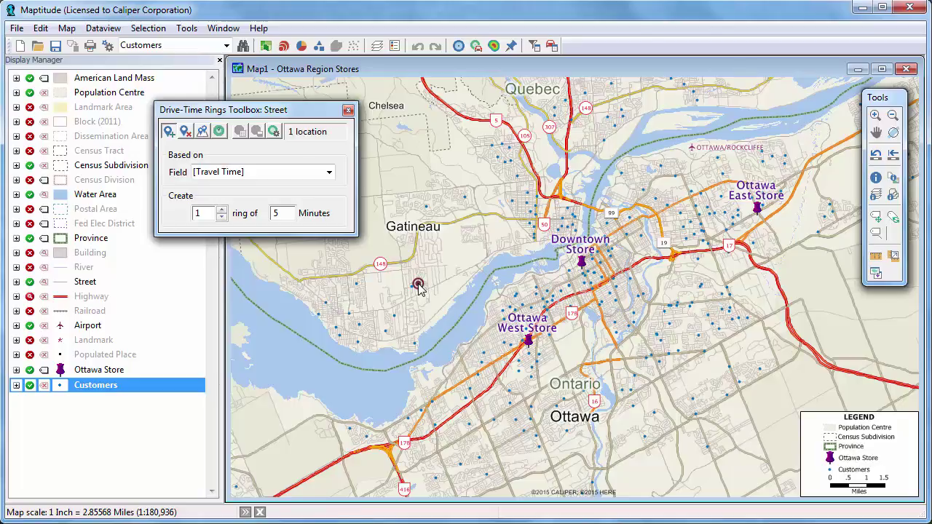
left_click(588, 301)
left_click(627, 211)
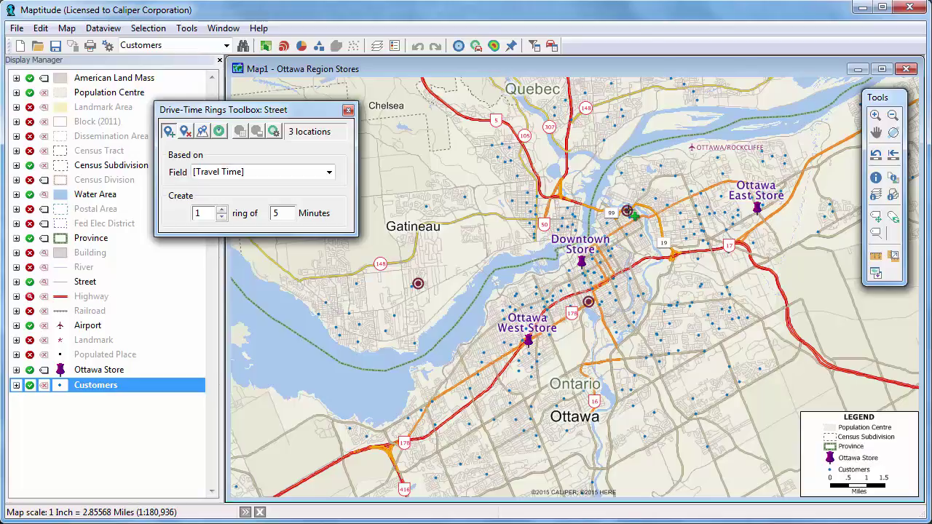
left_click(184, 133)
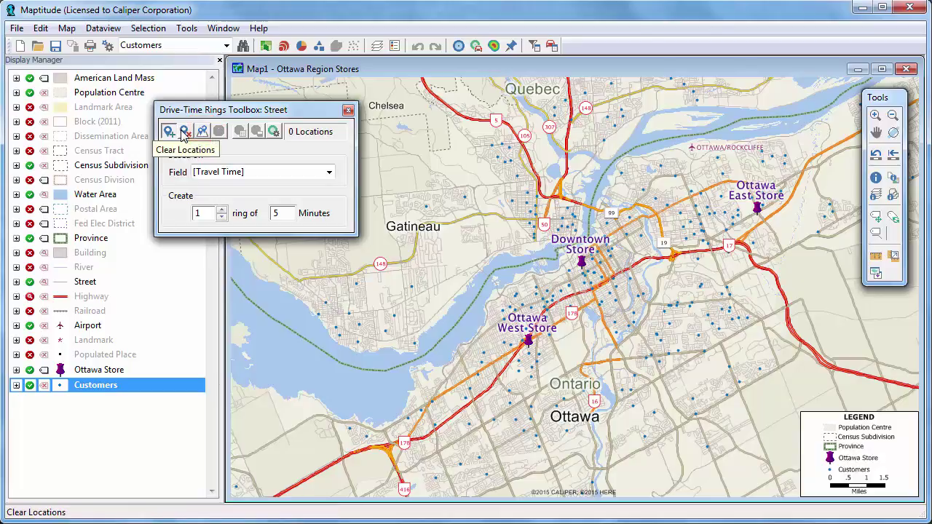
Step: Use the Ottawa Store layer as origins for 3 rings of 10 minutes by Travel Time
left_click(203, 132)
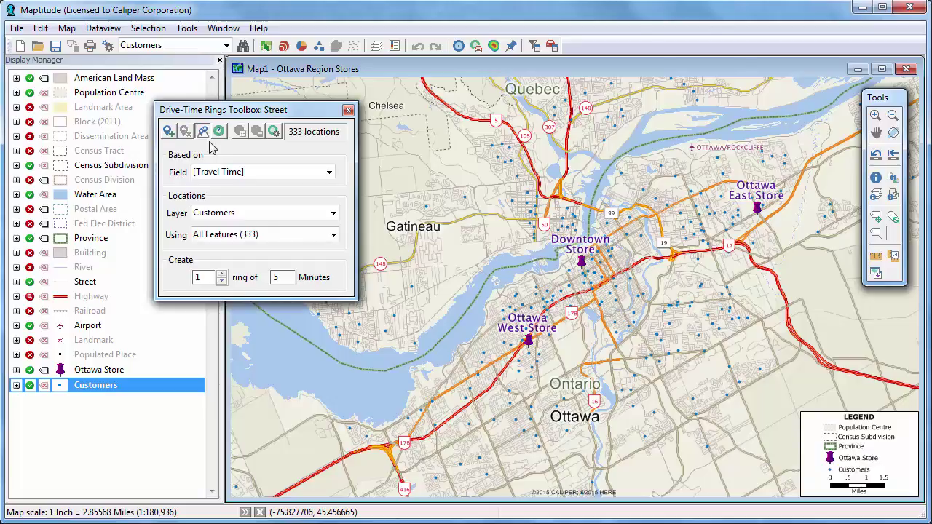
left_click(250, 215)
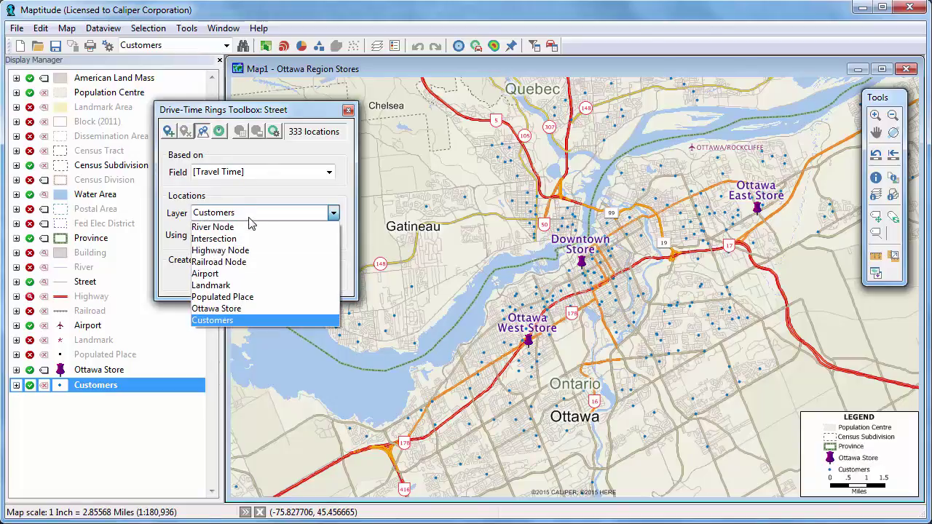
left_click(258, 308)
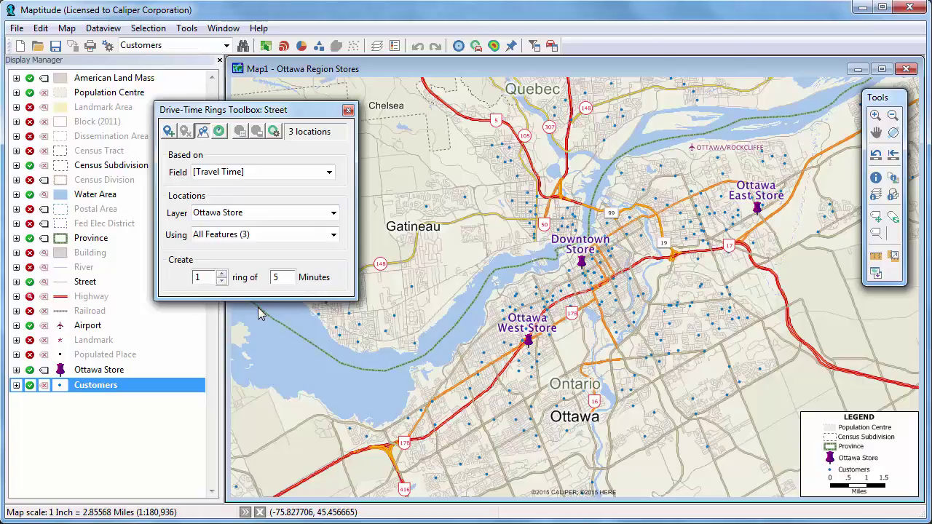
left_click(221, 274)
left_click(222, 274)
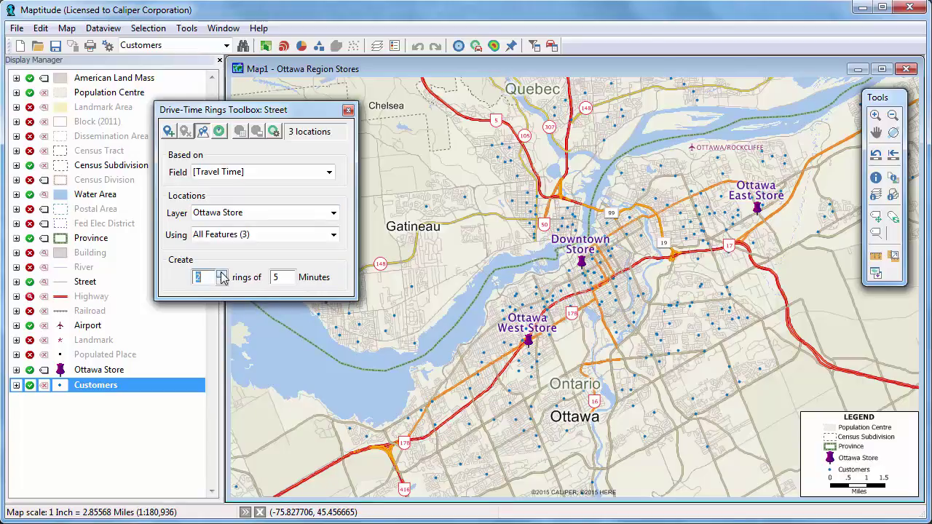
double_click(276, 279)
type("10")
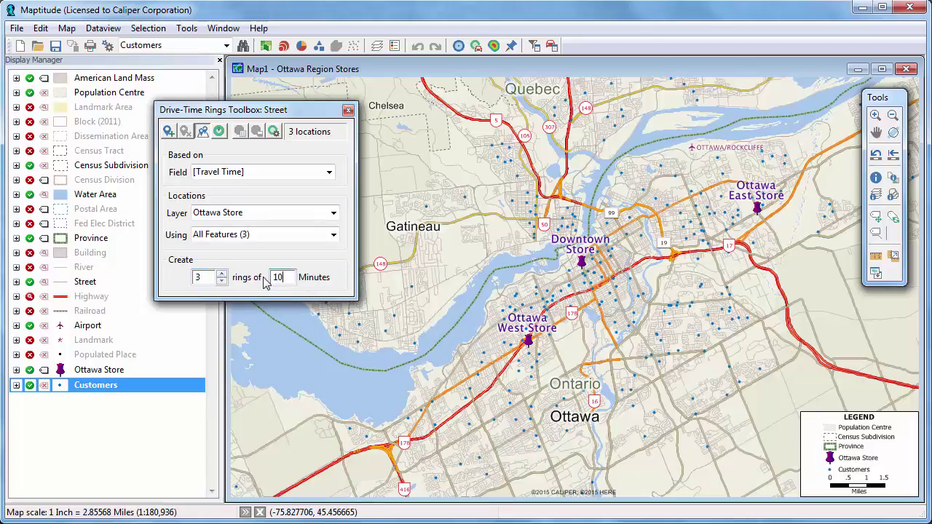
left_click(330, 171)
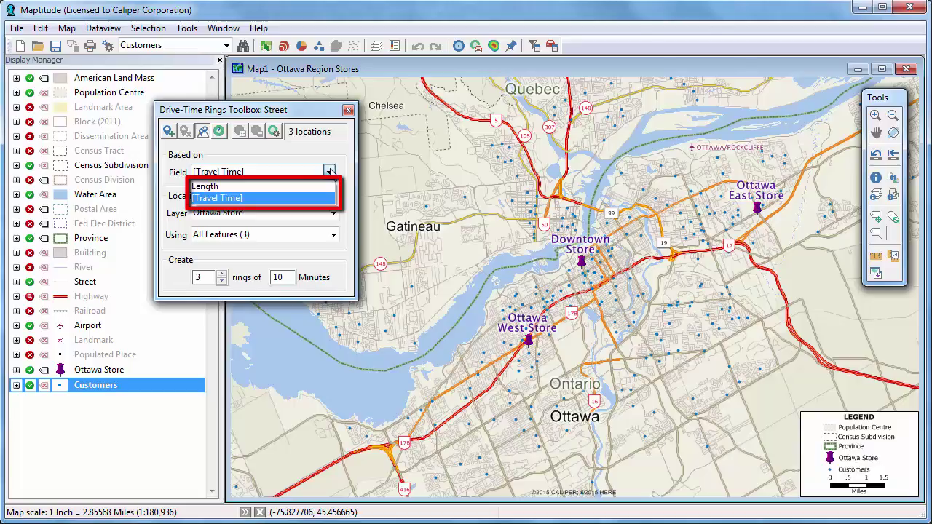
left_click(330, 172)
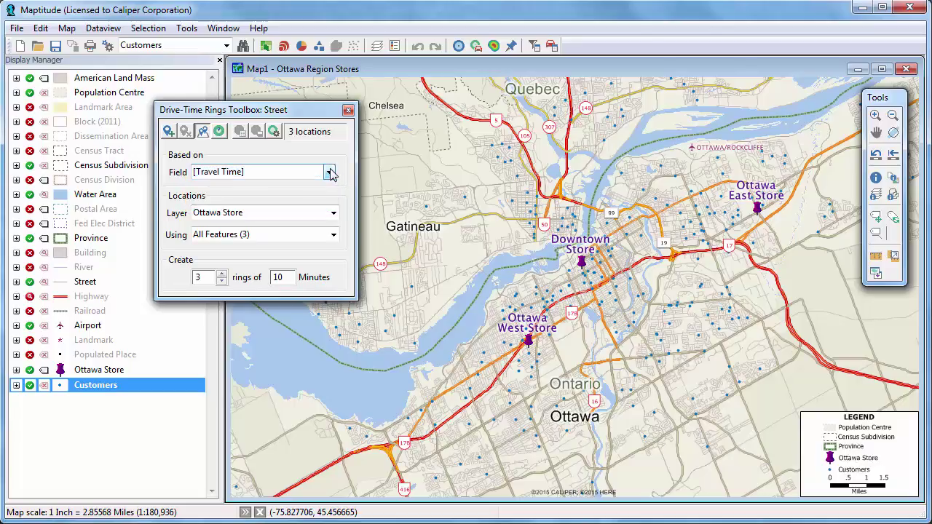
Step: Create the 0–10, 10–20 and 20–30 minute drive-time bands around the Ottawa stores
left_click(219, 132)
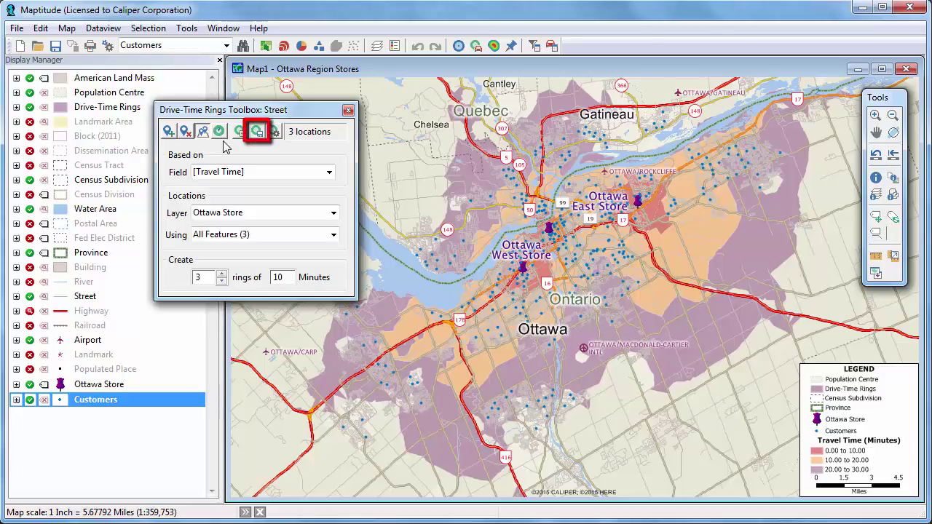
Step: Save the rings layer as 'Drive-Time Bands' and bring up the rings configuration options
left_click(218, 131)
type("Drive-Time Bands")
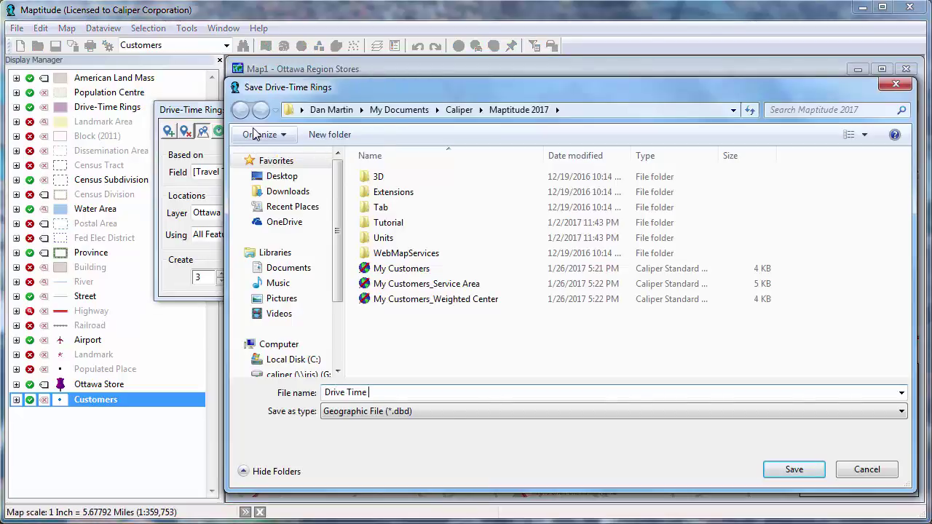
key("Return")
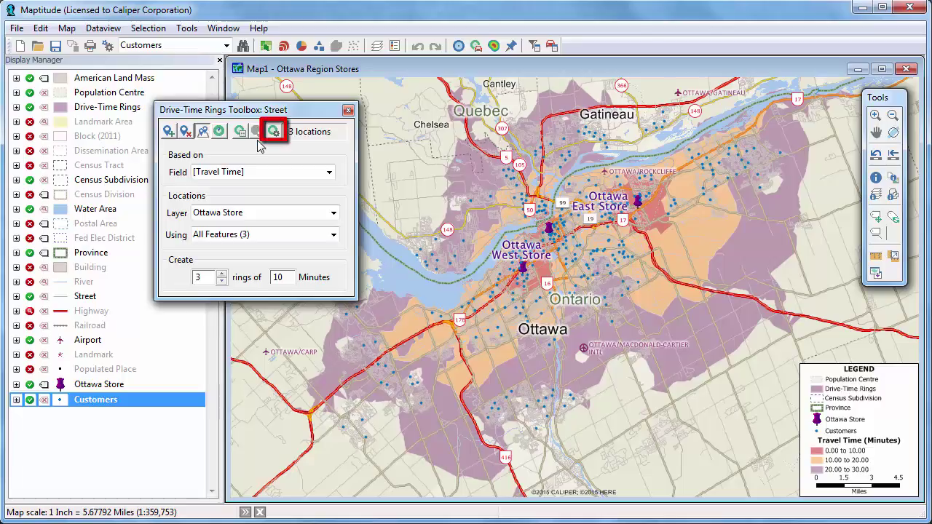
left_click(274, 134)
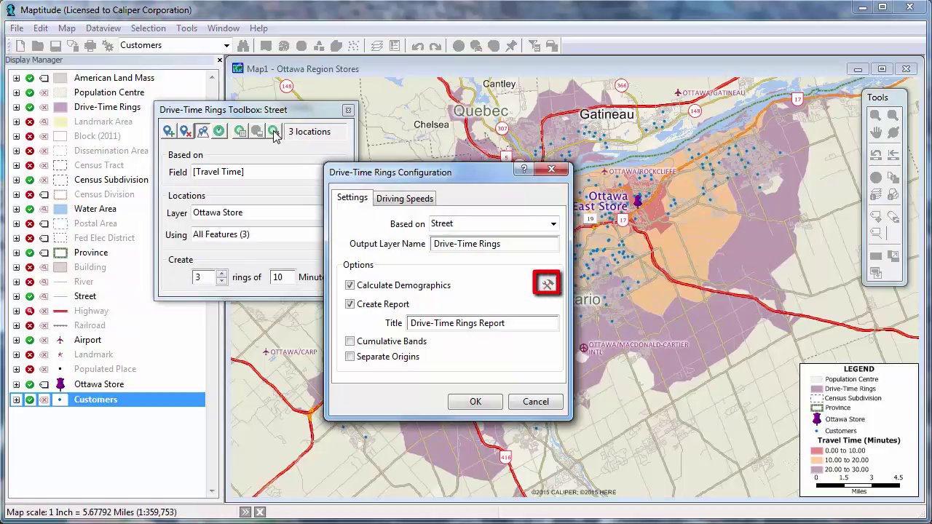
Step: Set the demographics to count Customers features and sum their Sales in each ring
left_click(548, 286)
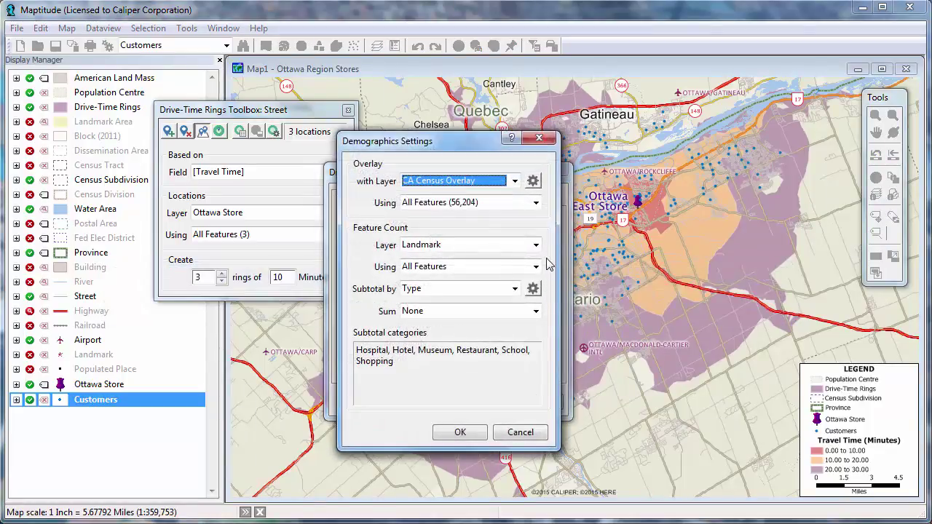
left_click(536, 245)
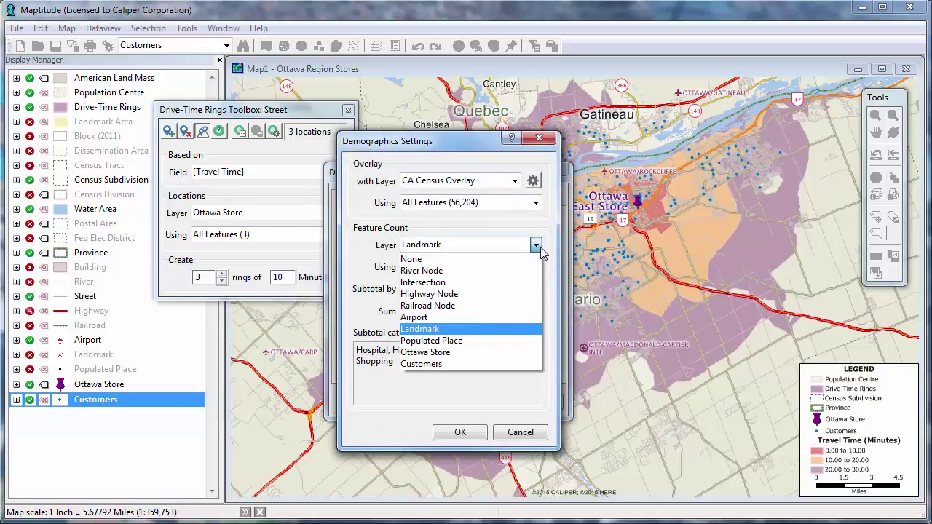
left_click(506, 362)
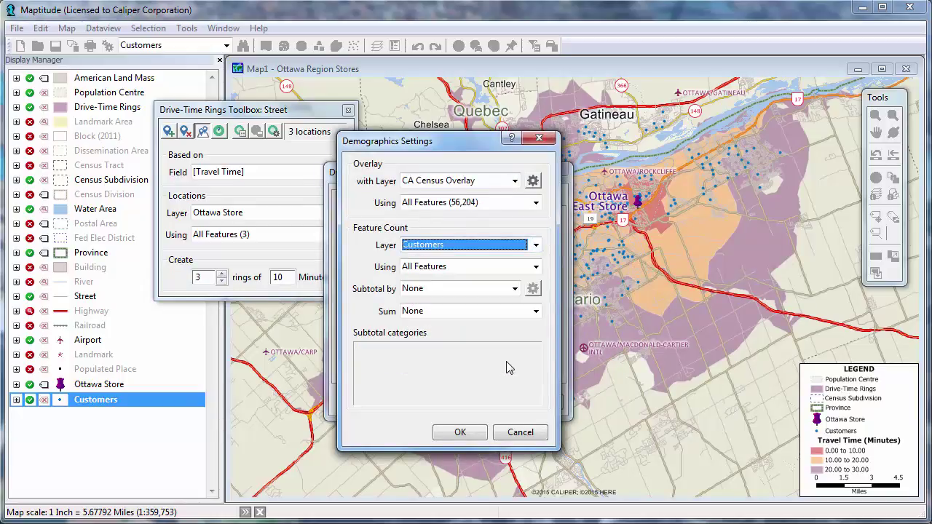
left_click(507, 313)
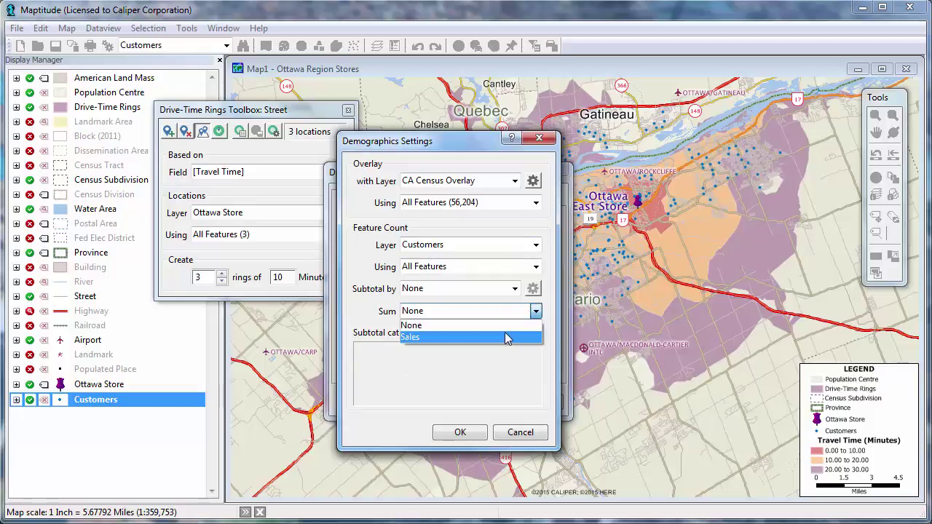
left_click(506, 337)
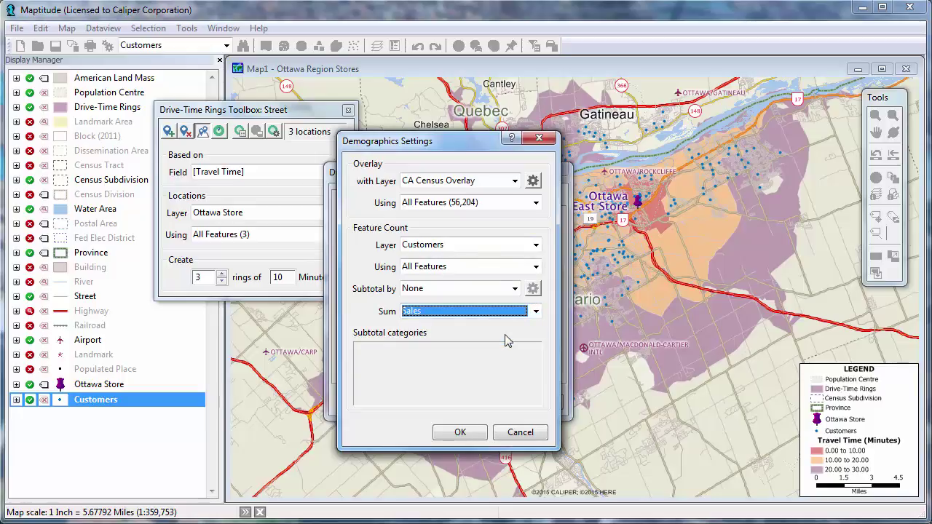
left_click(460, 432)
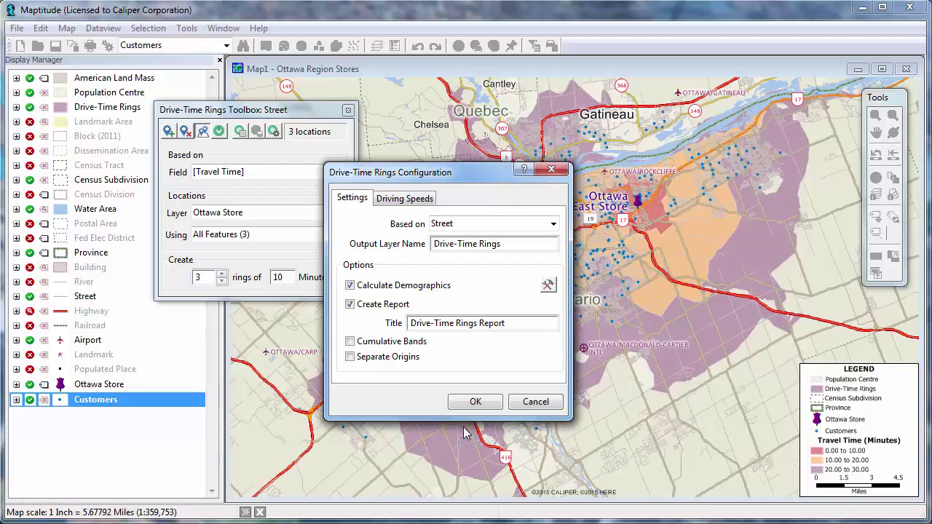
Step: Apply the configuration and calculate demographics to produce the rings report and overlay dataview
left_click(476, 402)
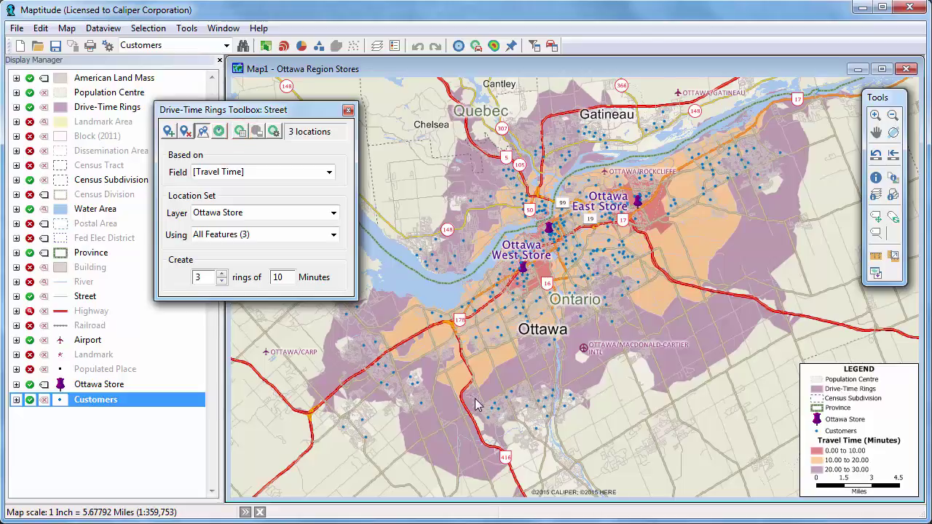
left_click(240, 132)
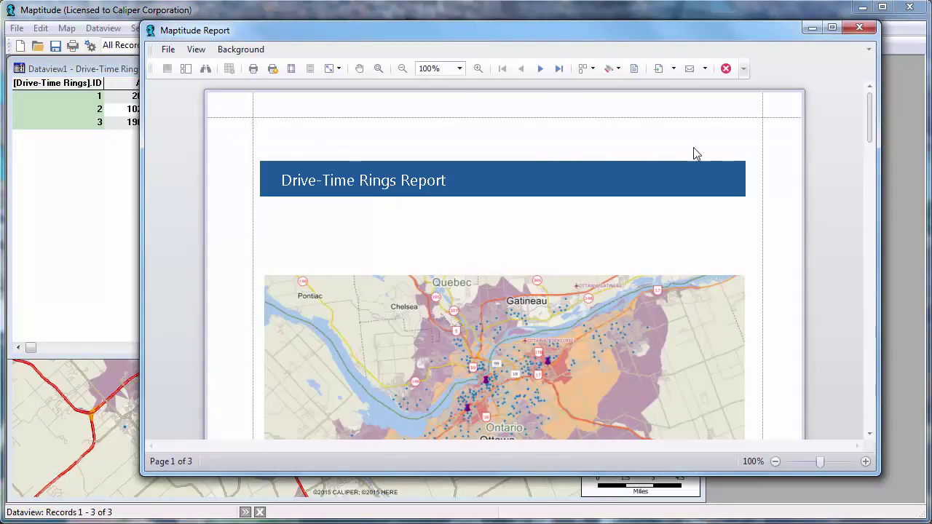
Step: Scroll the report to page 3, showing Customers Sales of 94,707, 133,051 and 67,904
left_click_drag(870, 131, 875, 256)
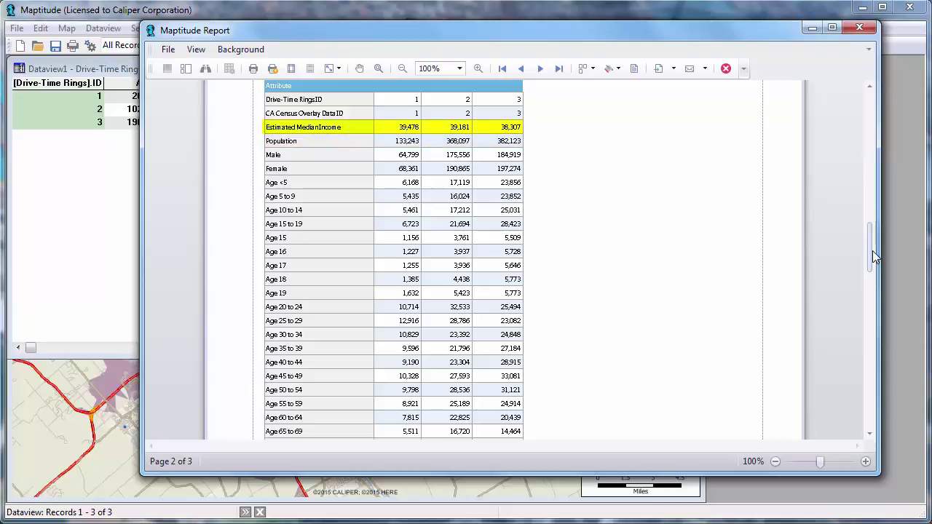
left_click_drag(875, 256, 875, 330)
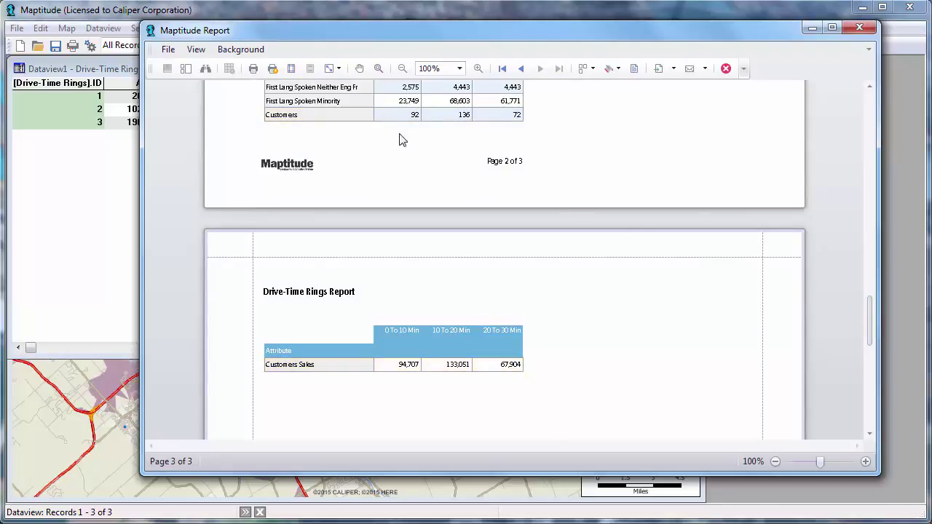
left_click(168, 50)
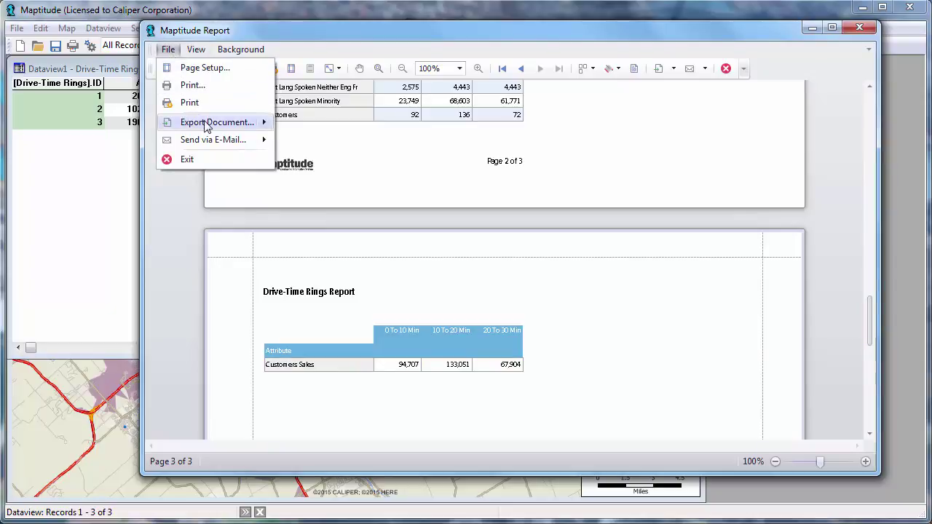
Step: Check the Export Document formats, then close the report window
mouse_move(207, 127)
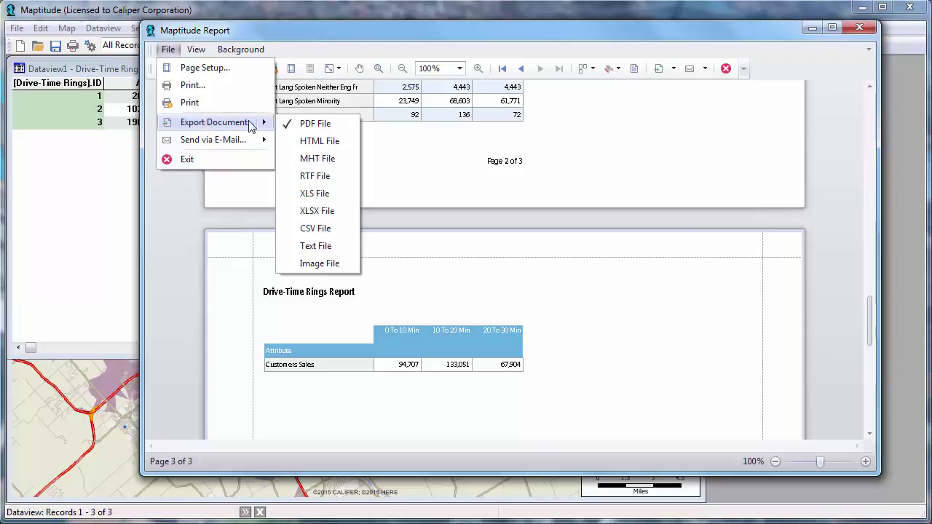
left_click(856, 28)
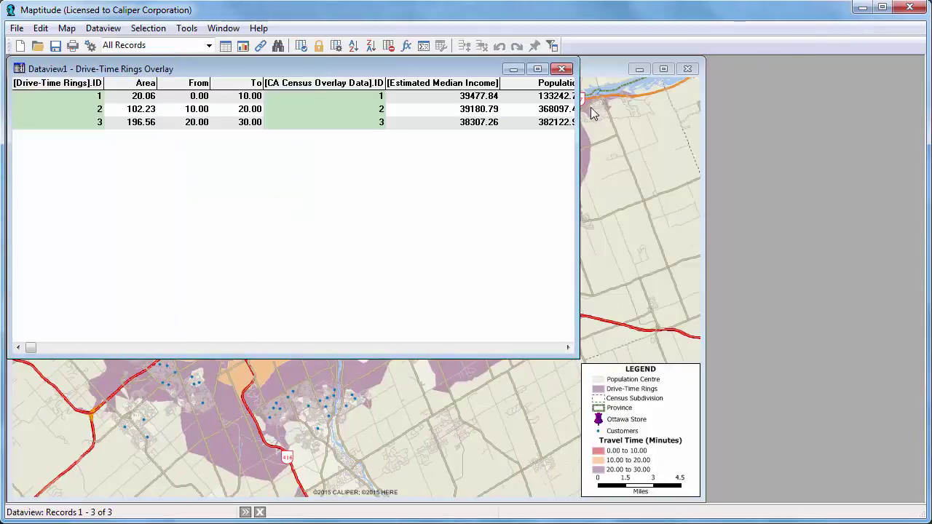
Step: Scroll the overlay dataview right to the Customers (92, 136, 72) and Customers Sales columns
left_click_drag(31, 347, 565, 331)
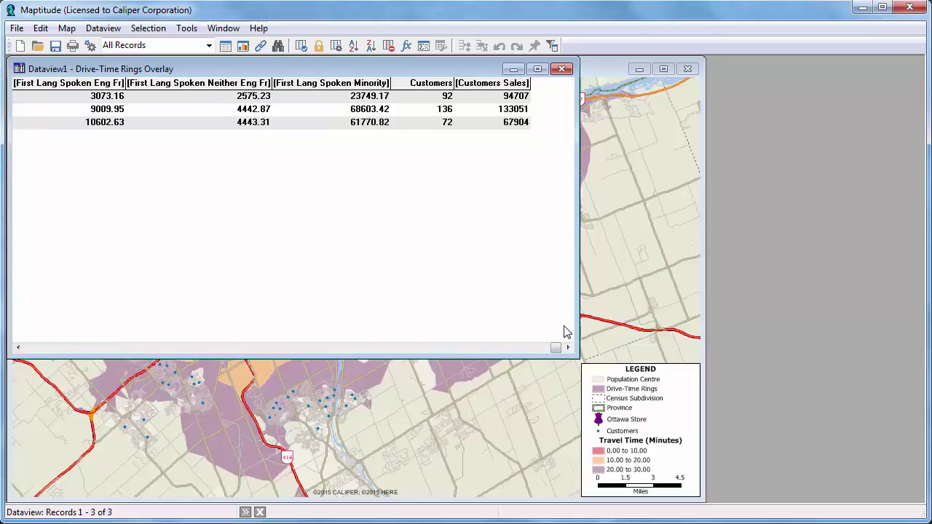